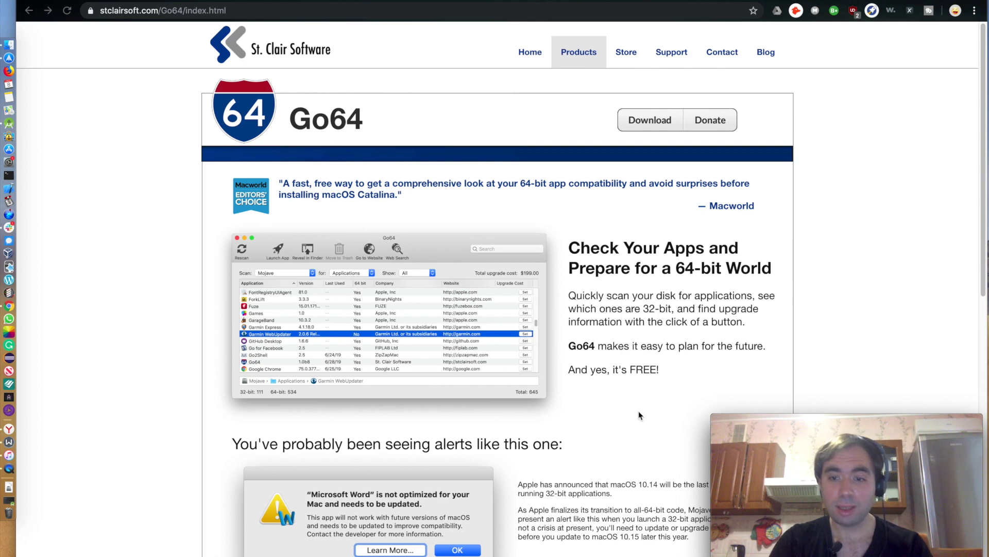
Open the Mac's System Report from About This Mac and show its software overview.
click(11, 0)
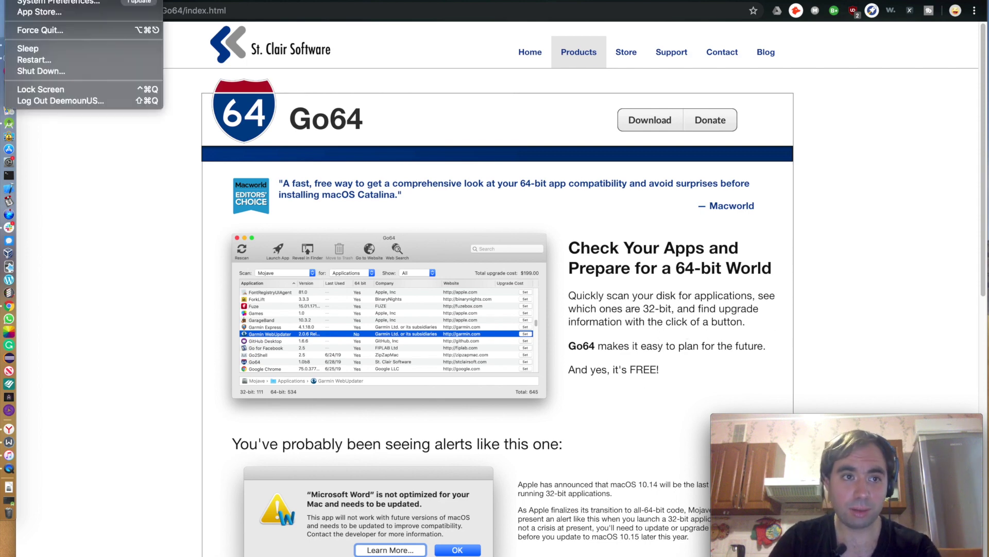
click(44, 2)
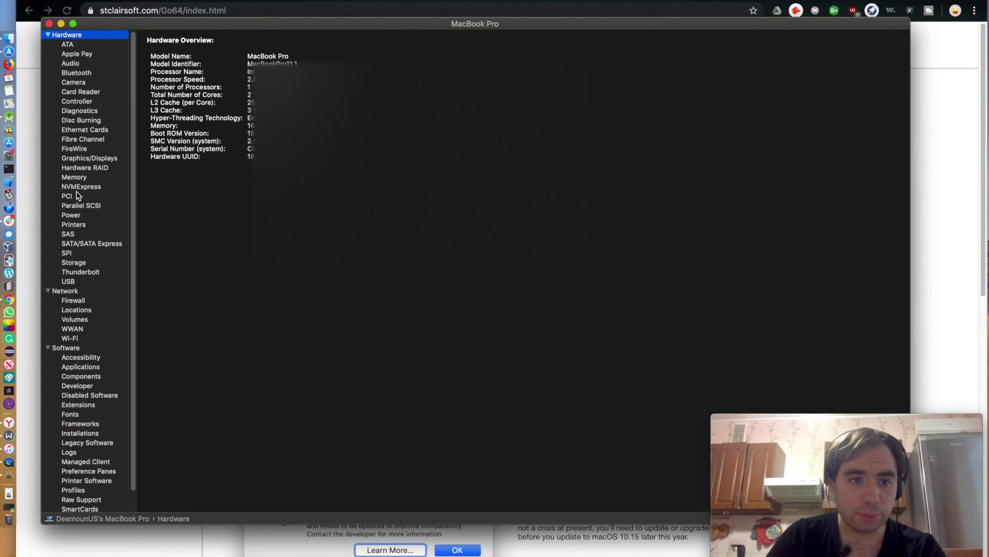
scroll(103, 161, down, 1)
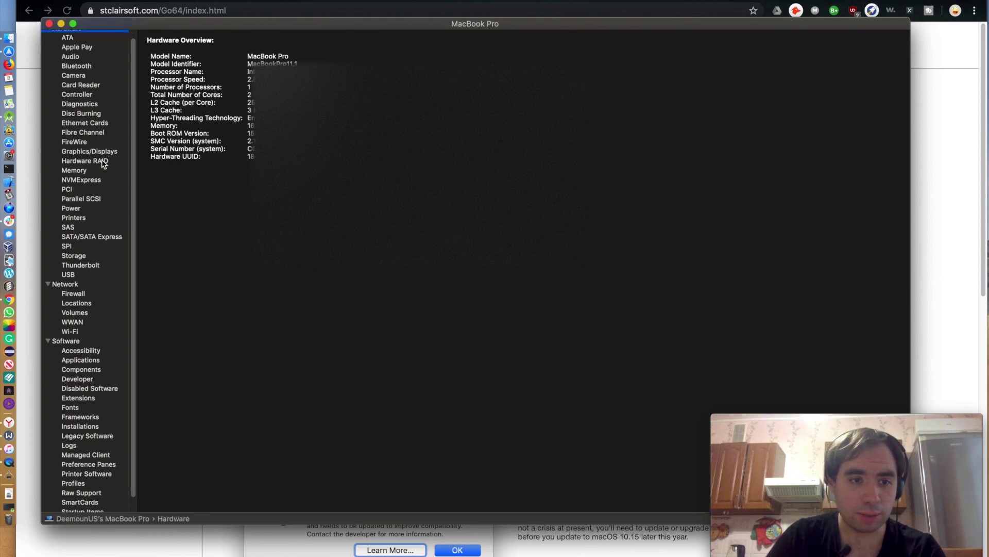
click(67, 341)
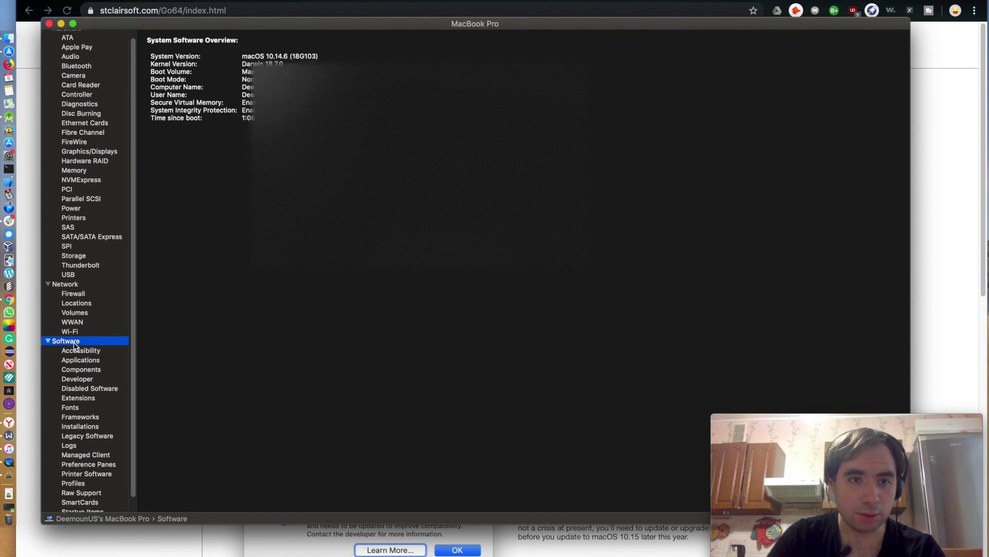
View the Applications category under Software, and close the System Report and About This Mac windows.
scroll(79, 332, down, 2)
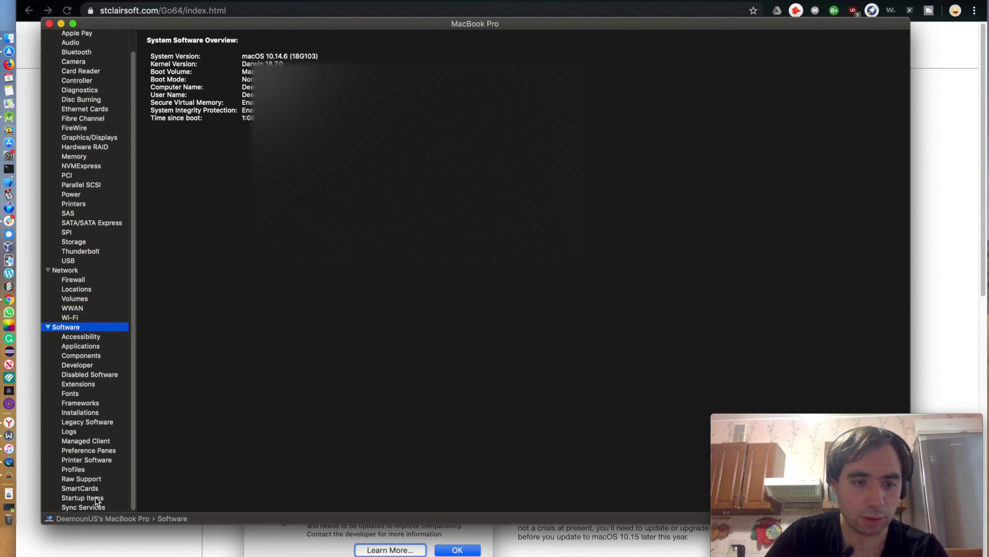
click(87, 347)
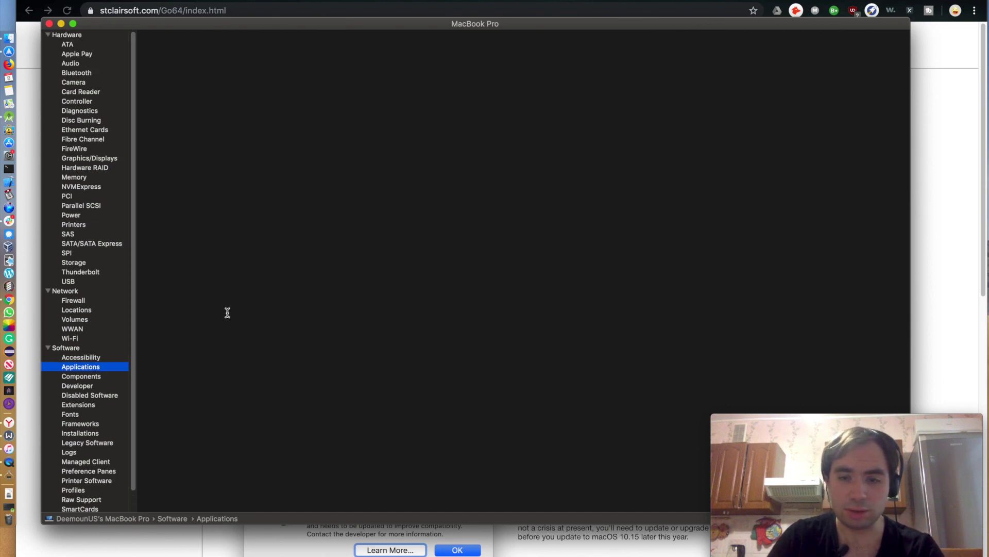
click(49, 23)
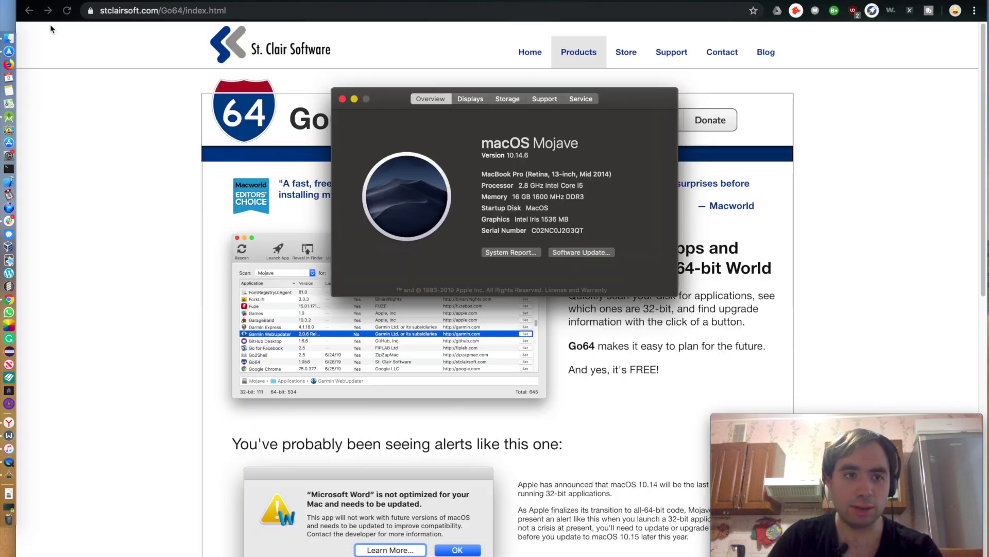
click(342, 99)
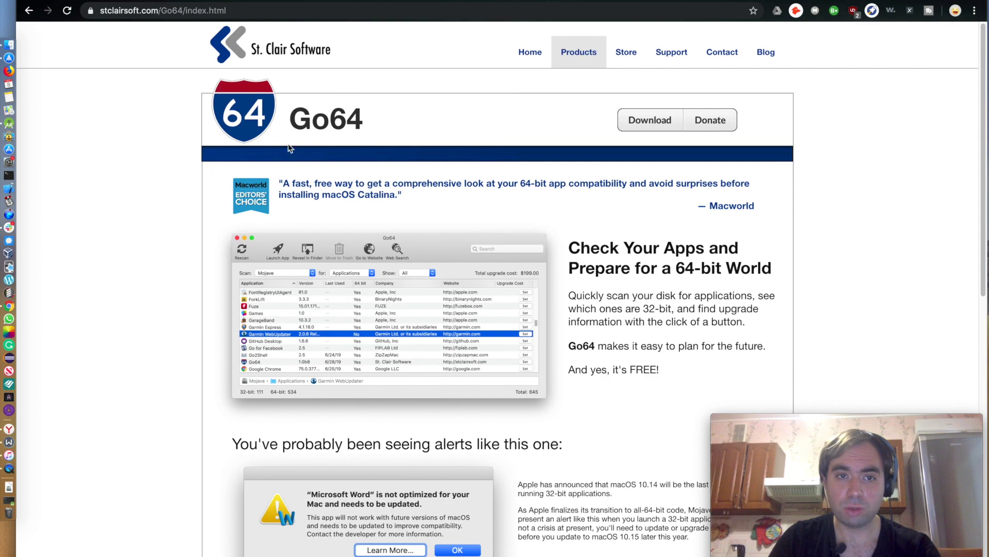
scroll(268, 237, down, 10)
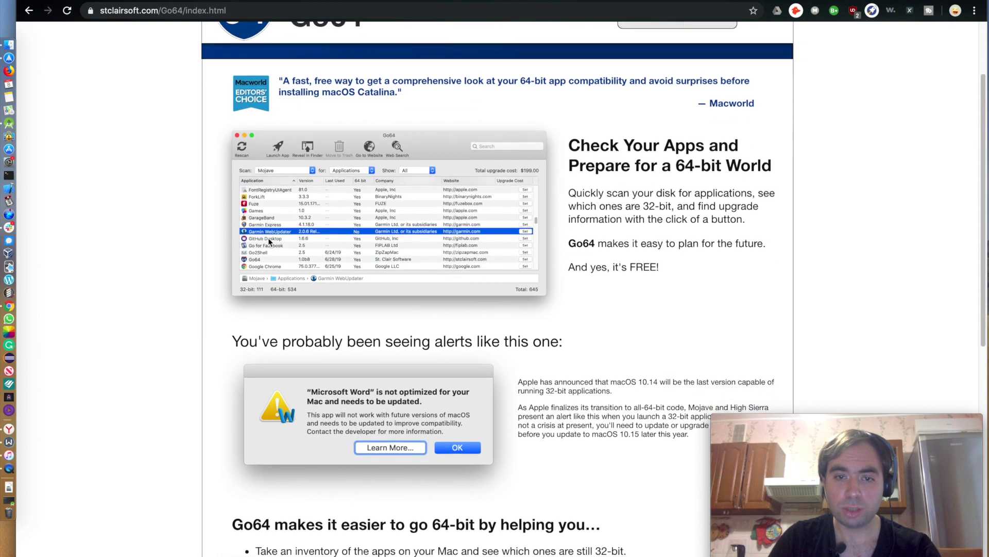
scroll(268, 242, up, 8)
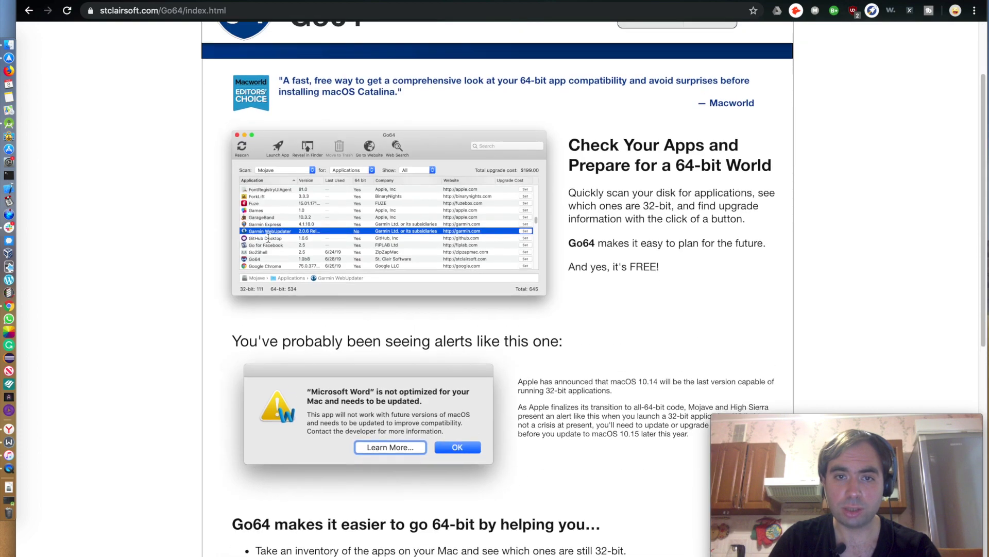
scroll(268, 237, up, 1)
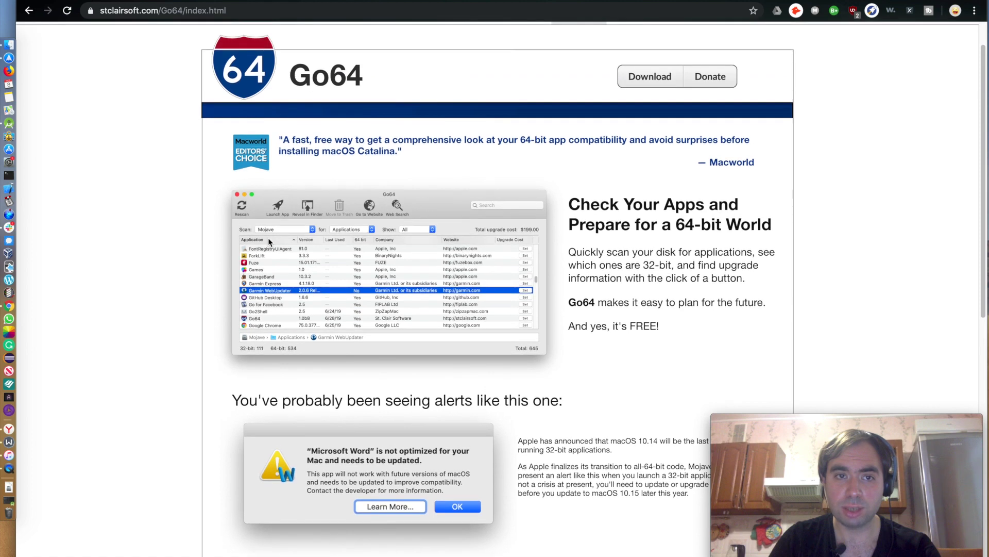
scroll(268, 240, up, 1)
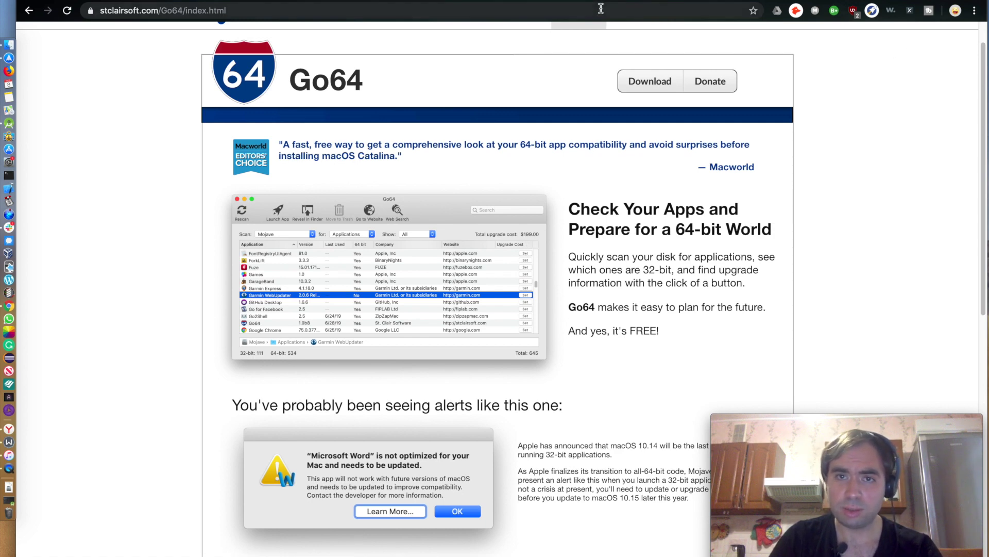
Take the browser out of full screen, minimize it and launch Go64.app from the desktop.
key(ctrl+super+f)
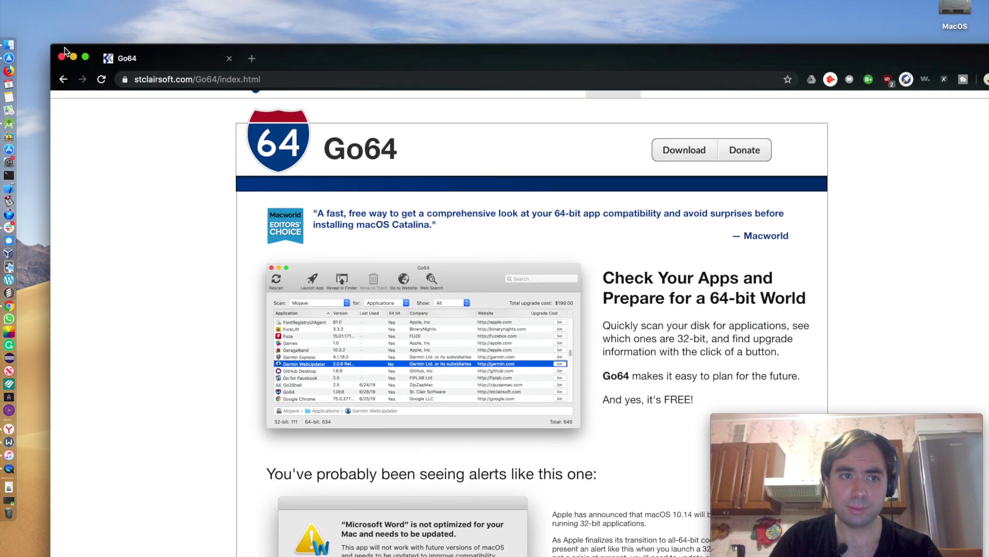
click(74, 58)
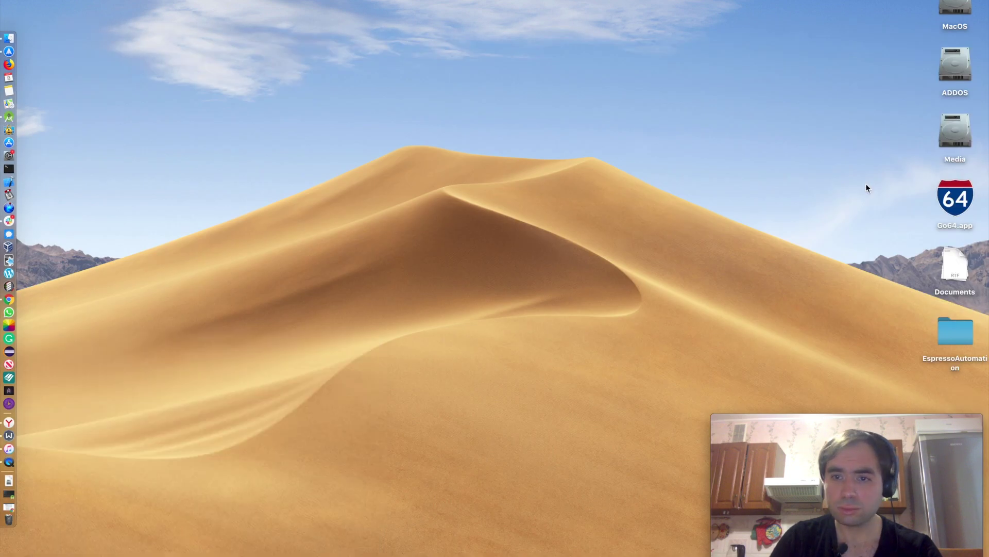
double_click(956, 198)
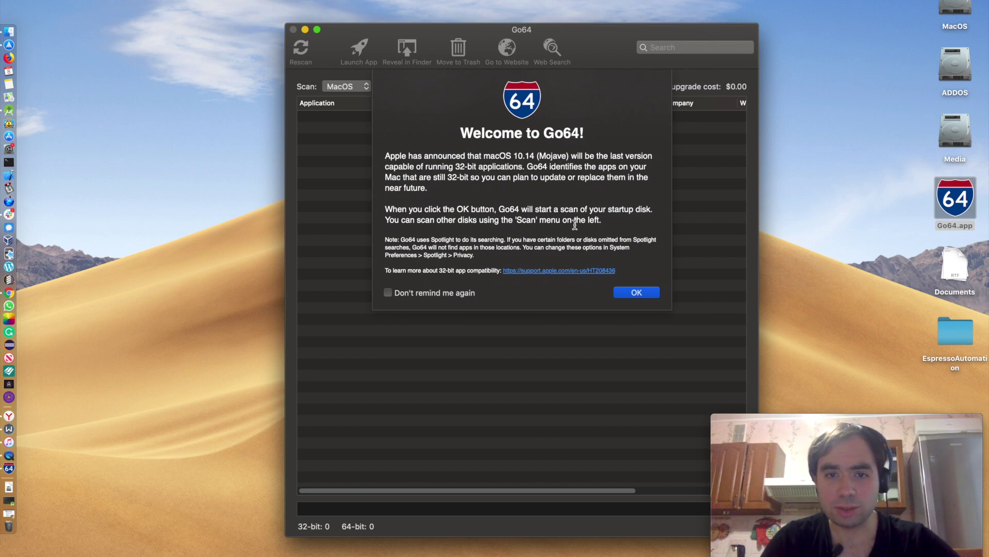
Start the Go64 scan of the startup disk and accept the reloaded results of the last scan.
click(635, 293)
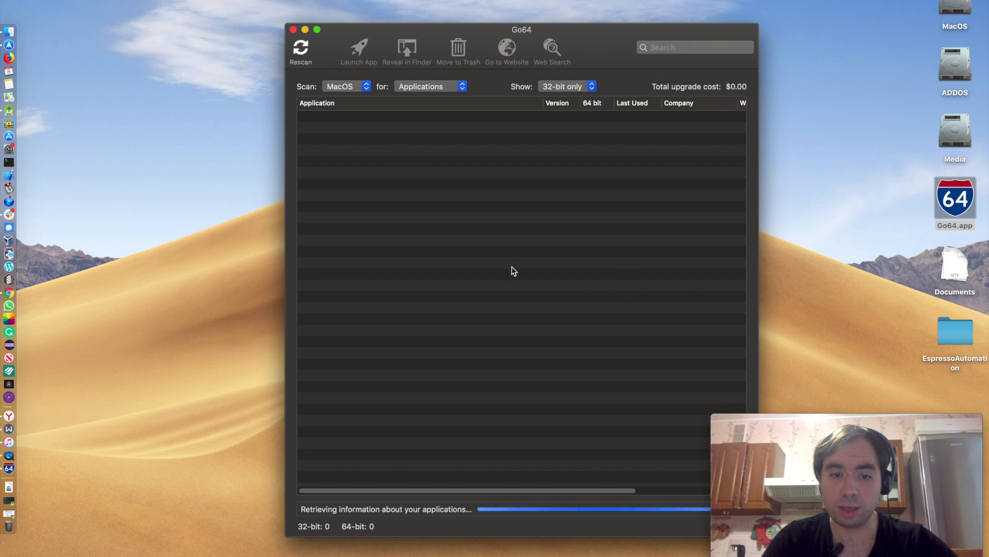
drag(600, 37, 527, 29)
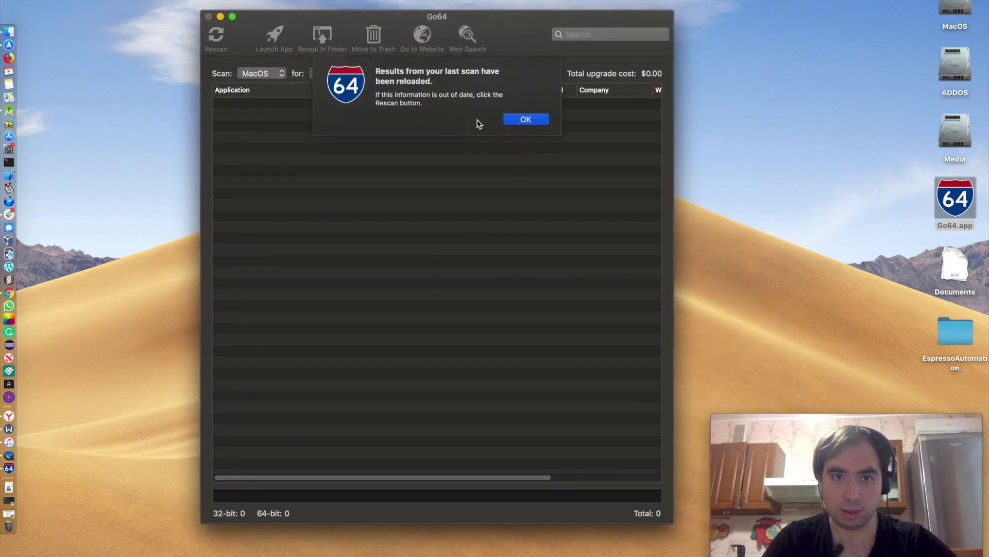
click(518, 119)
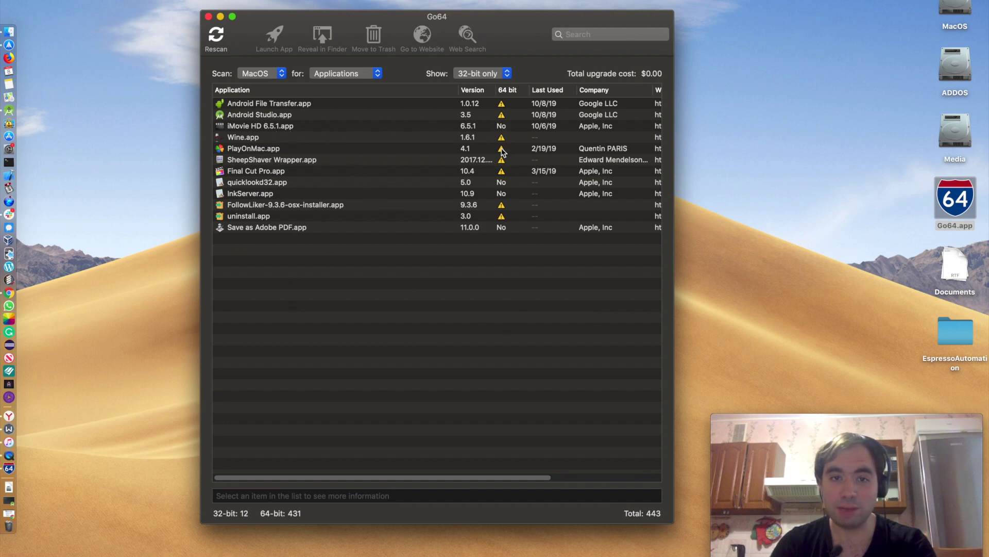
Examine the detailed 32-bit warning information for Android File Transfer.app in the application list.
click(436, 106)
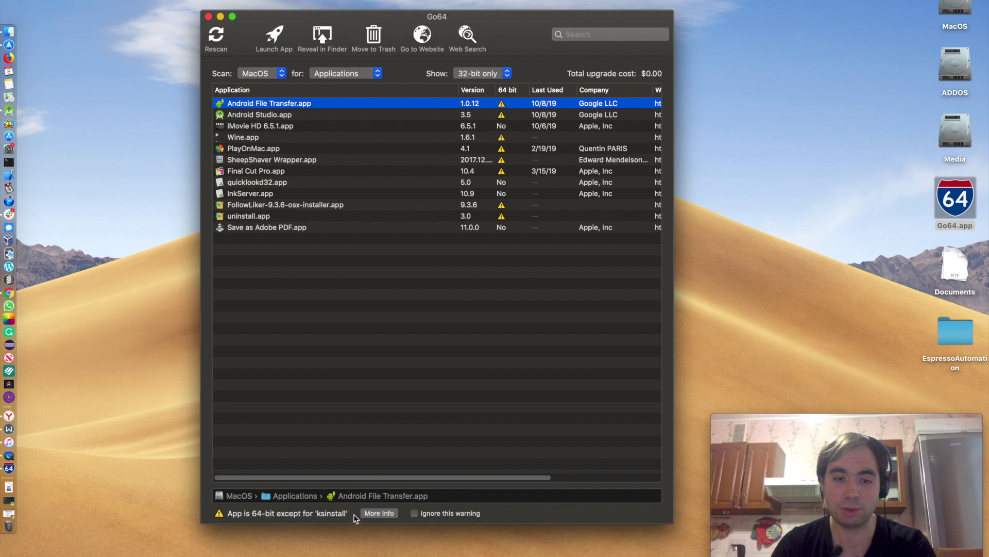
click(379, 513)
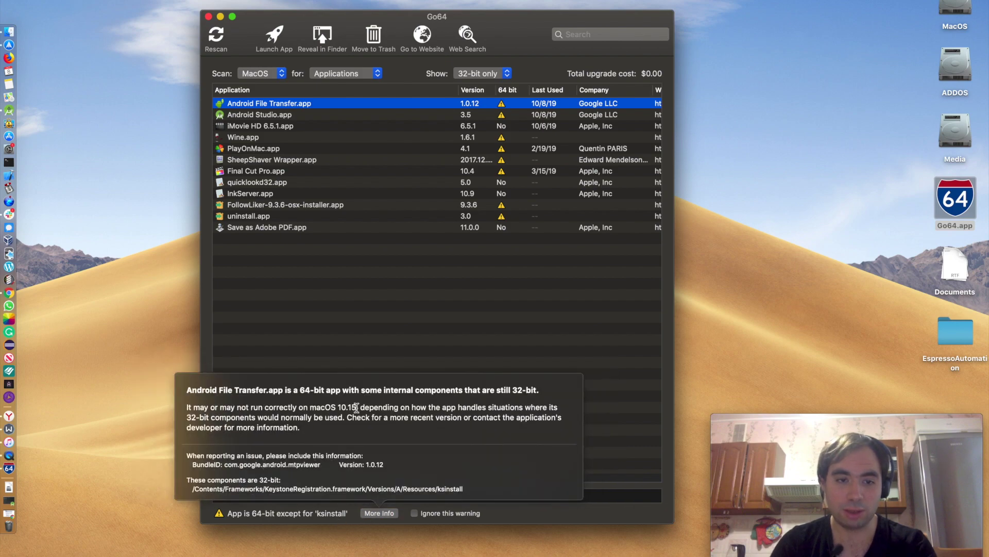
click(433, 282)
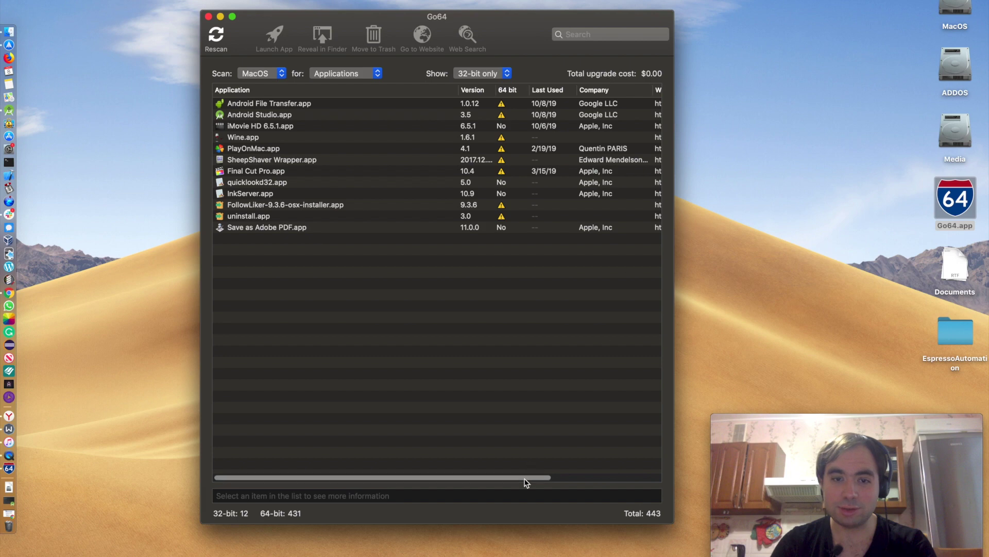
View the Website and Upgrade Cost columns, and open Android File Transfer.app's upgrade cost entry without saving a value.
drag(526, 478, 647, 473)
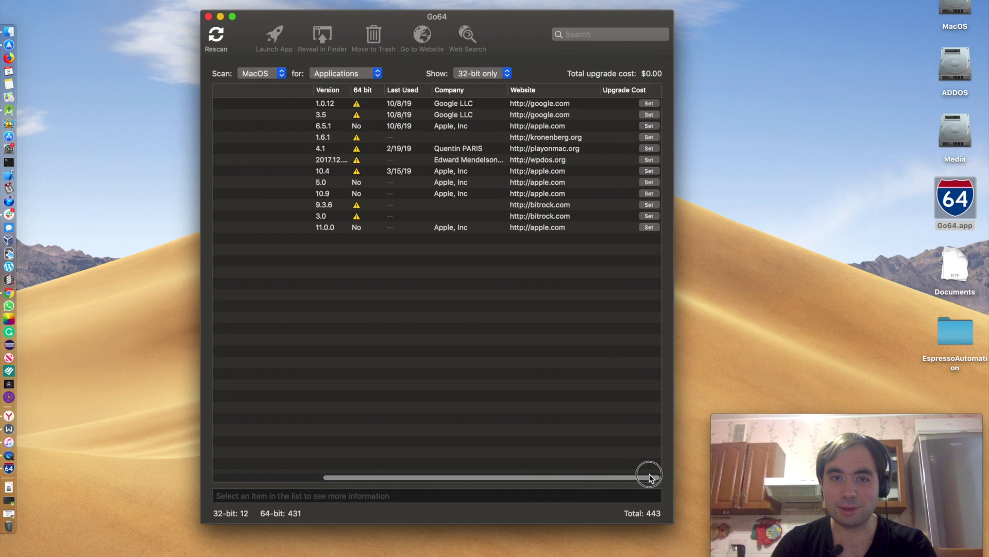
click(649, 103)
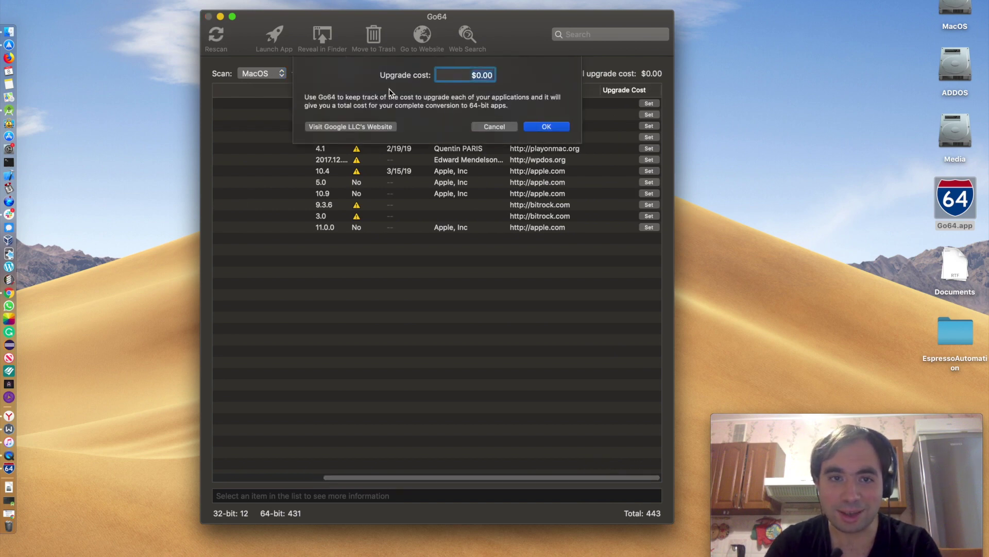
click(489, 128)
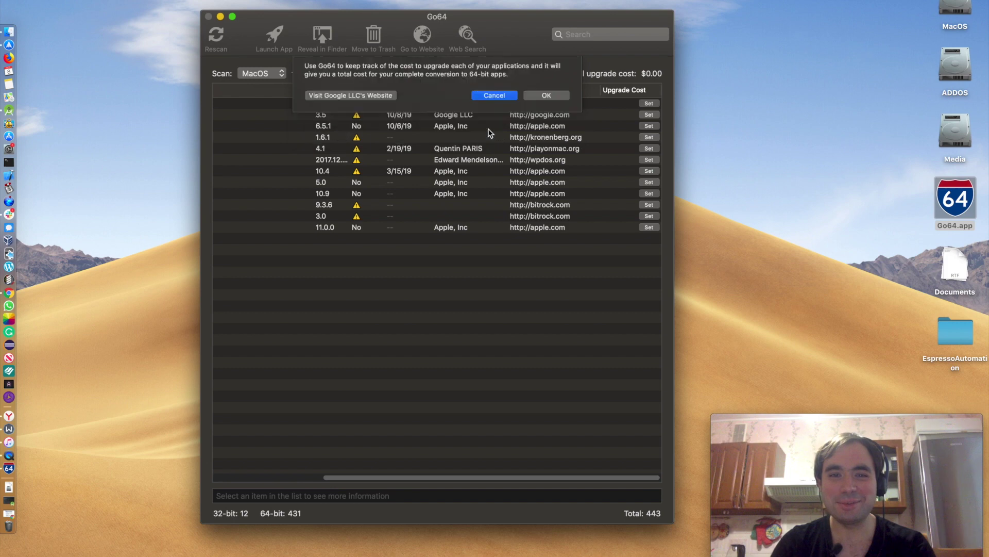
drag(514, 481, 285, 535)
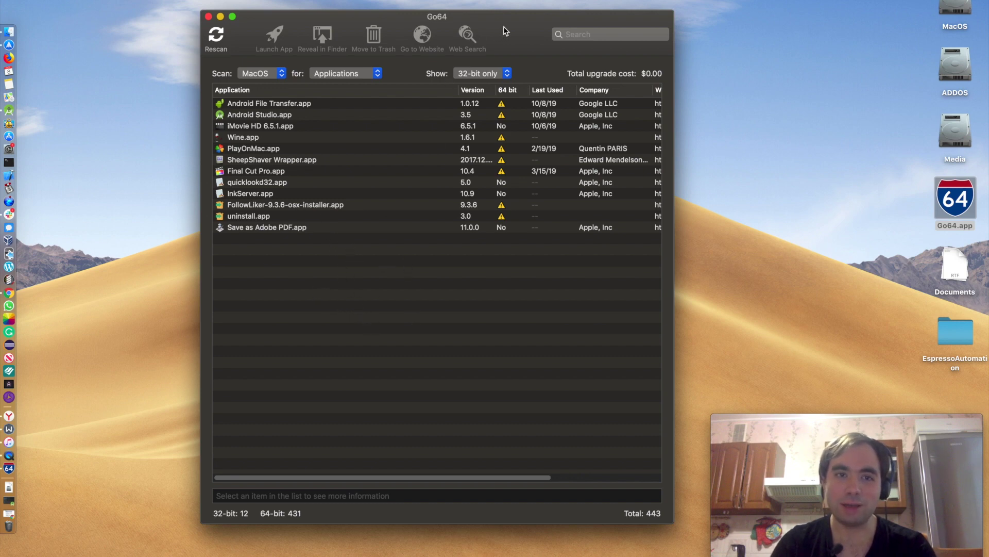
drag(504, 31, 498, 30)
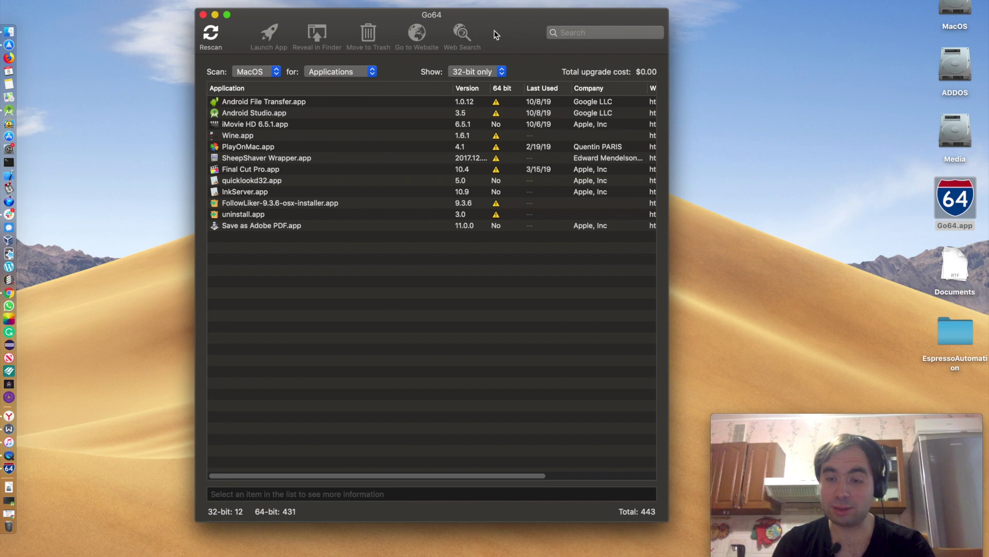
drag(506, 30, 423, 24)
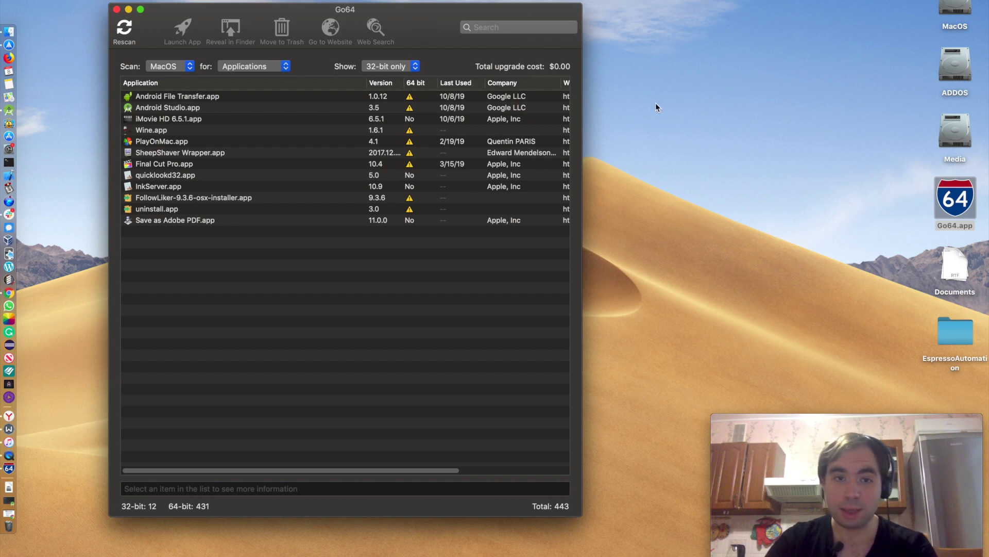
Find and open AppCleaner with Spotlight, view its app drop area beside the Go64 list, and close it.
key(super+space)
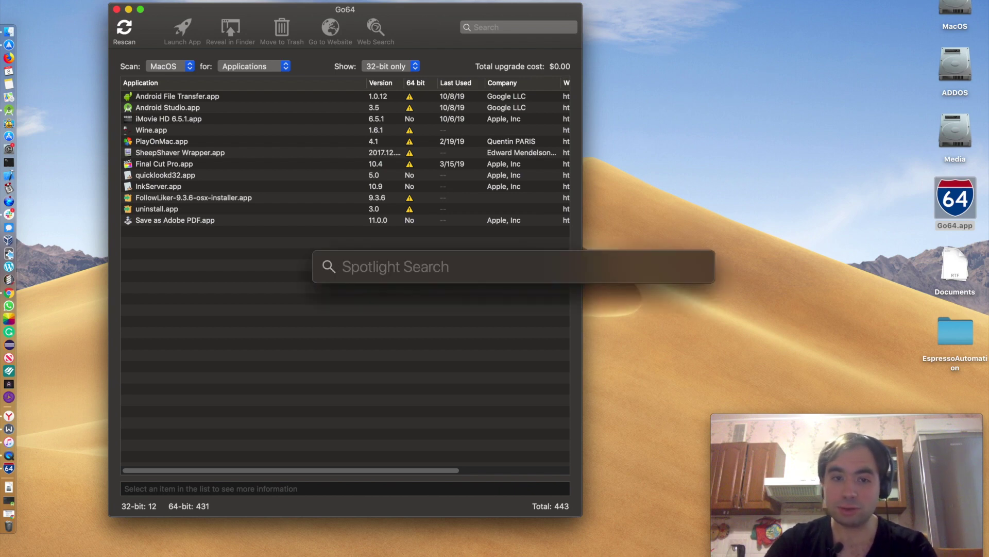
text(app)
key(Return)
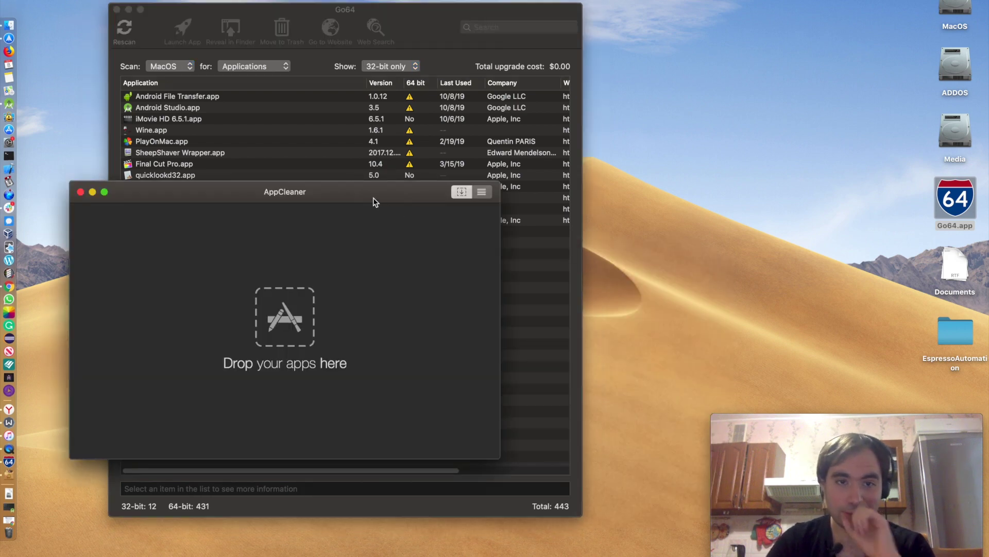
drag(375, 202, 732, 136)
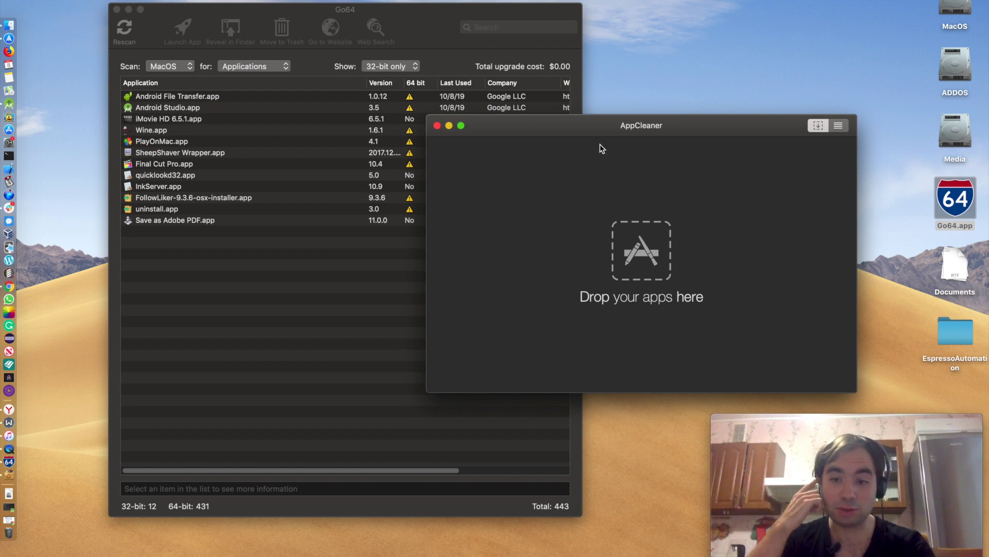
click(437, 127)
drag(438, 23, 423, 20)
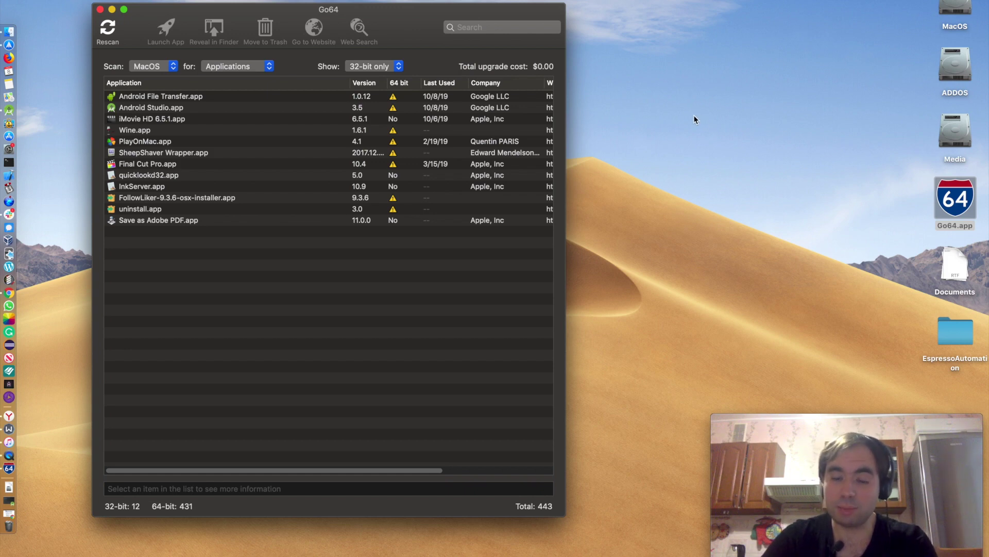
drag(412, 31, 402, 30)
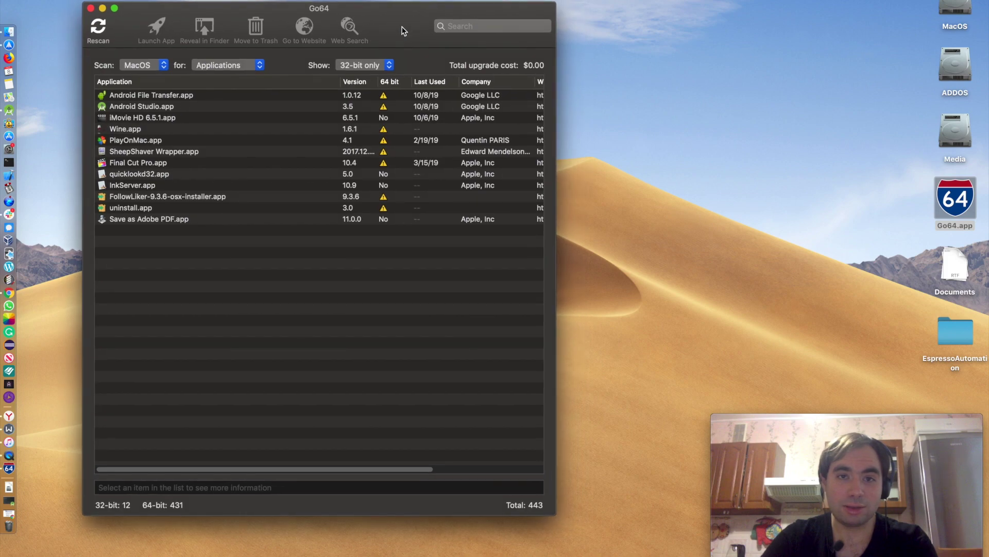